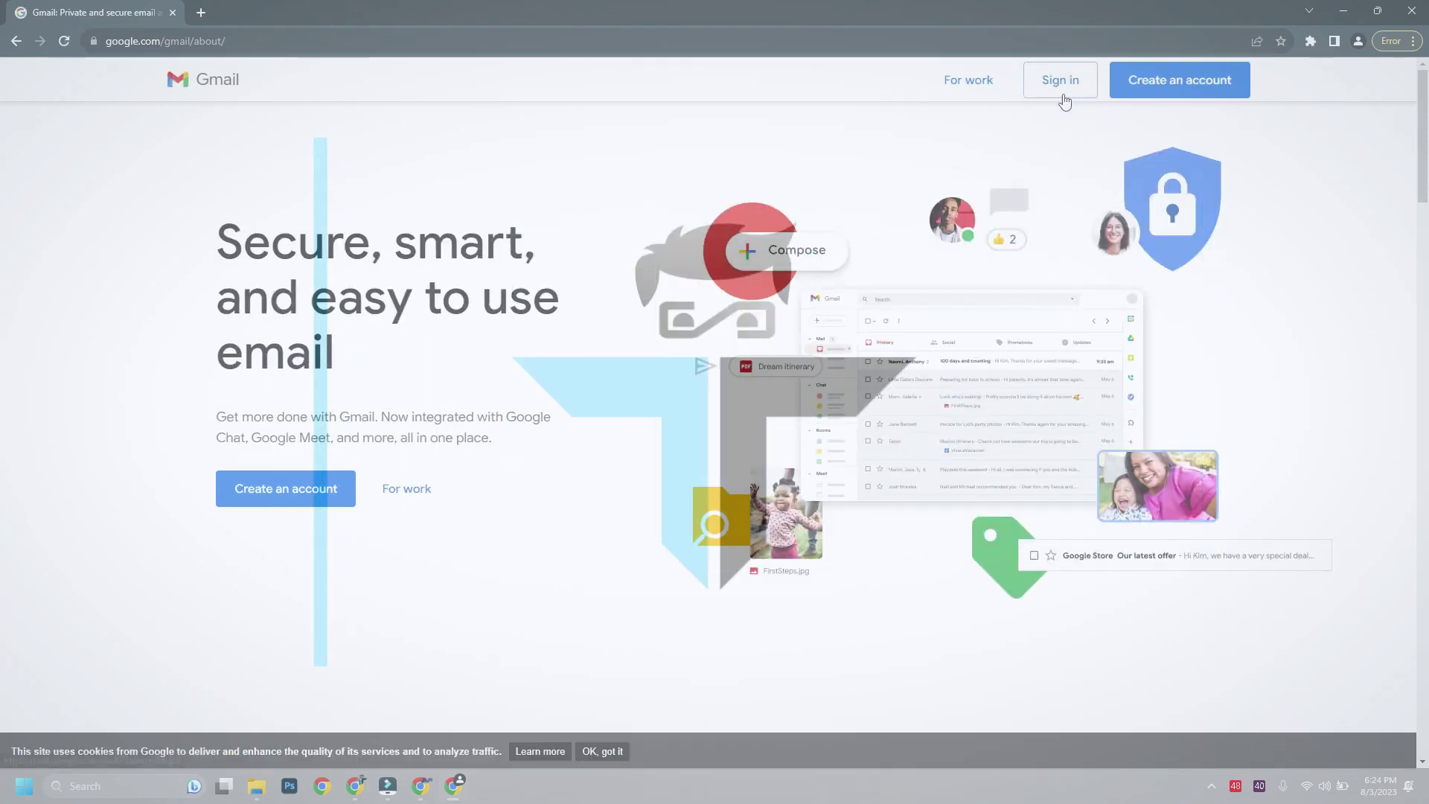
- Sign in from the Gmail about page to reach the Google sign-in form
{"action": "left_click", "coordinate": [1060, 81]}
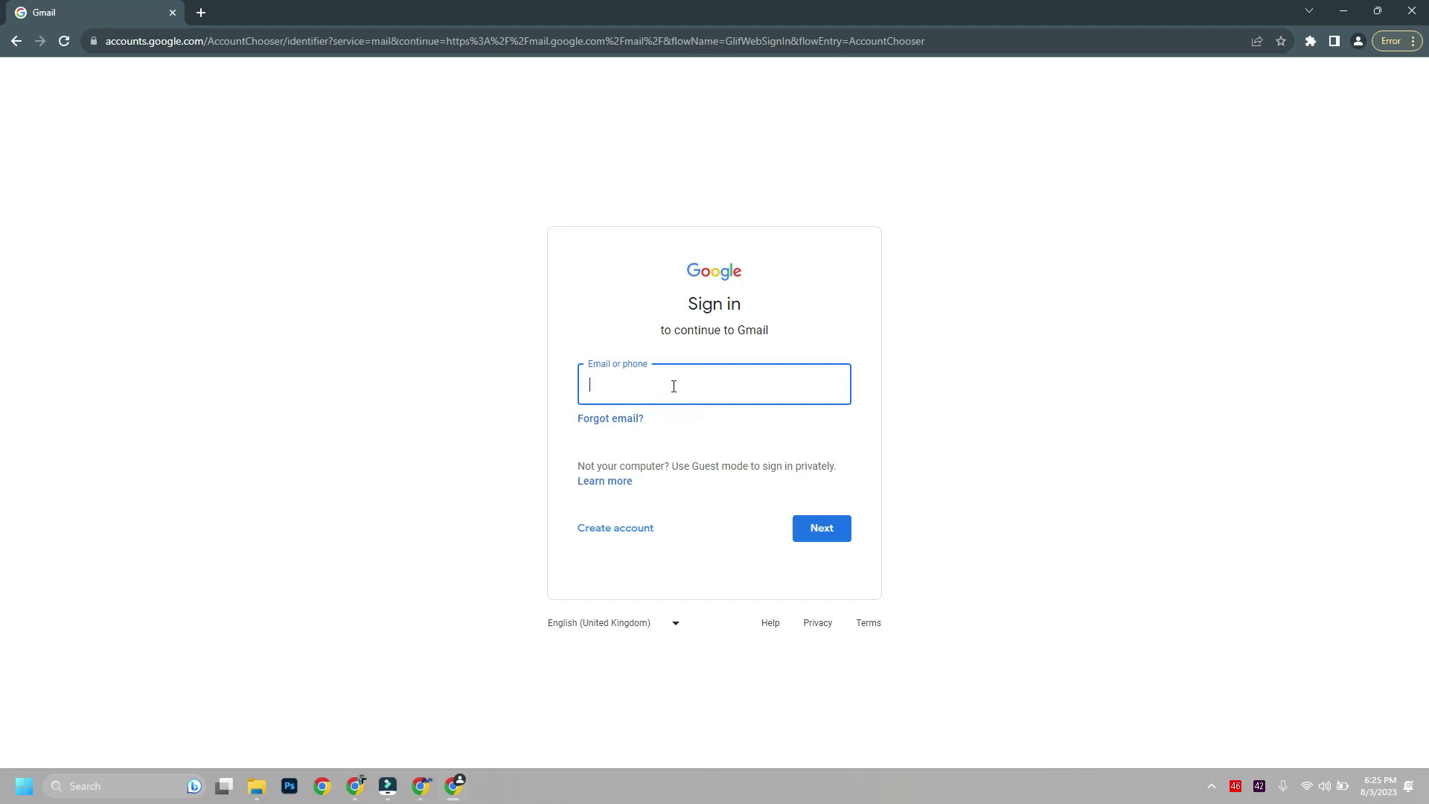
- Submit the account email to reach the password step
{"action": "key", "text": "Return"}
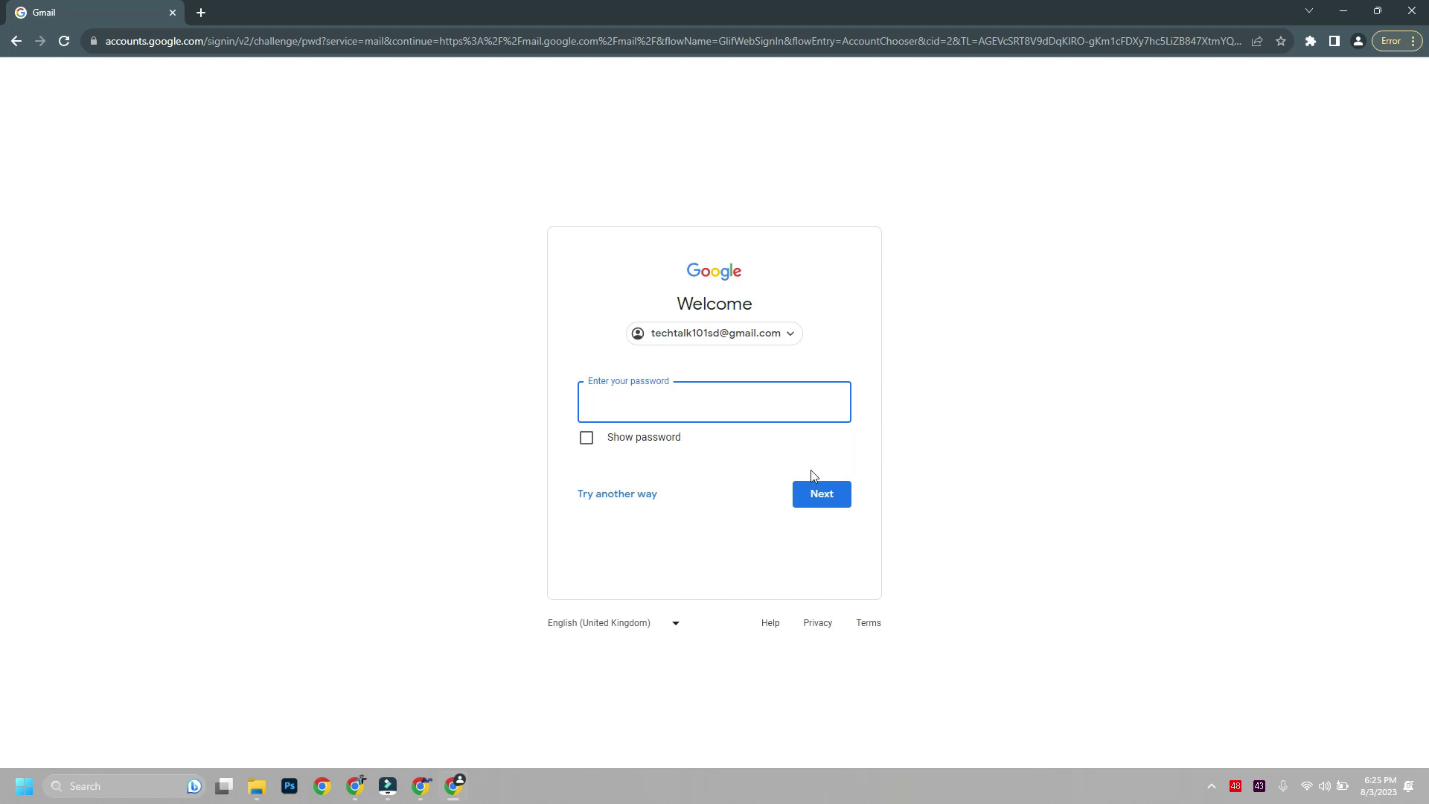
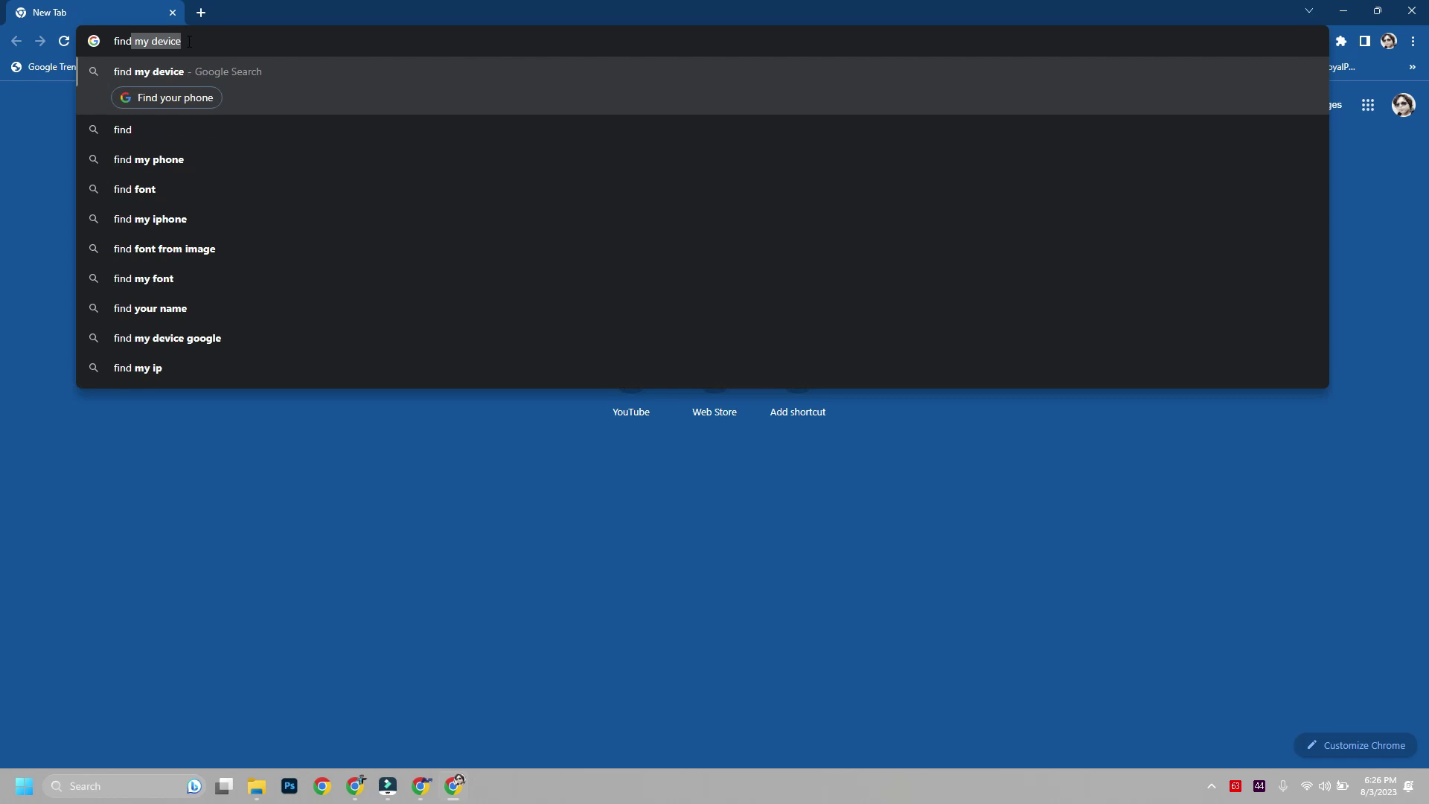
- Run a web search for "find my device"
{"action": "key", "text": "Return"}
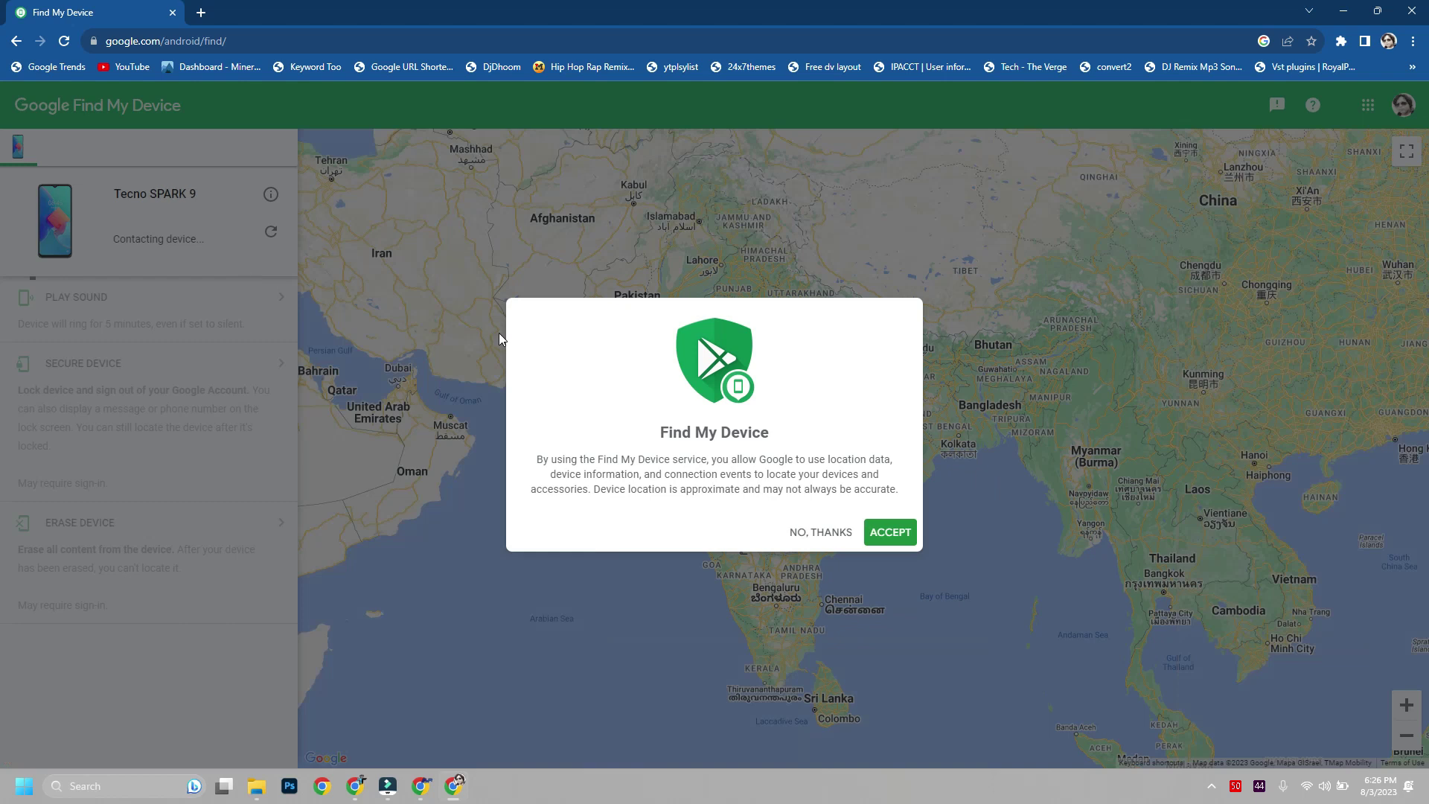
- Accept the Find My Device service terms for the Tecno SPARK 9
{"action": "left_click", "coordinate": [890, 534]}
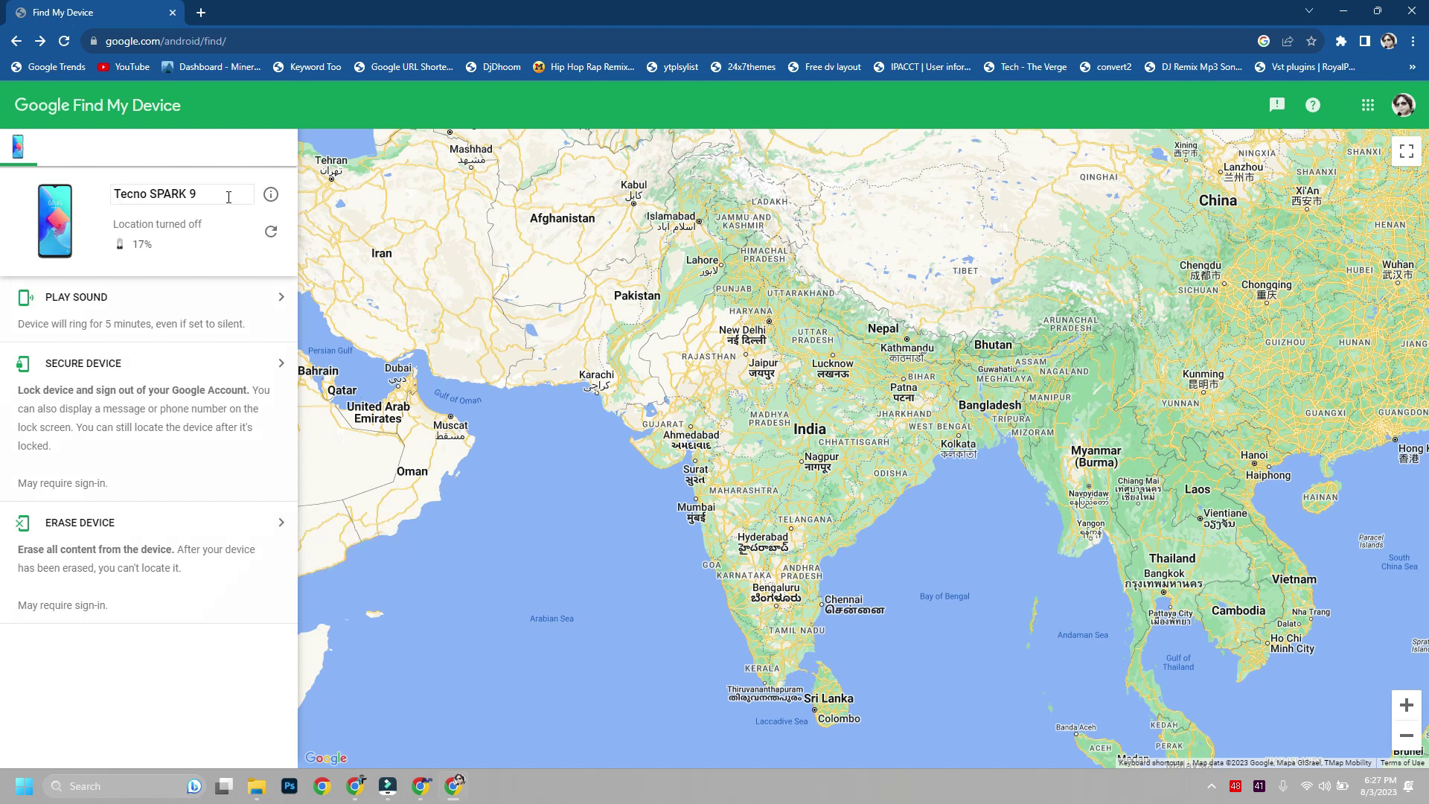
- Open the Tecno SPARK 9's Device Information popup to see its IMEI
{"action": "left_click", "coordinate": [271, 194]}
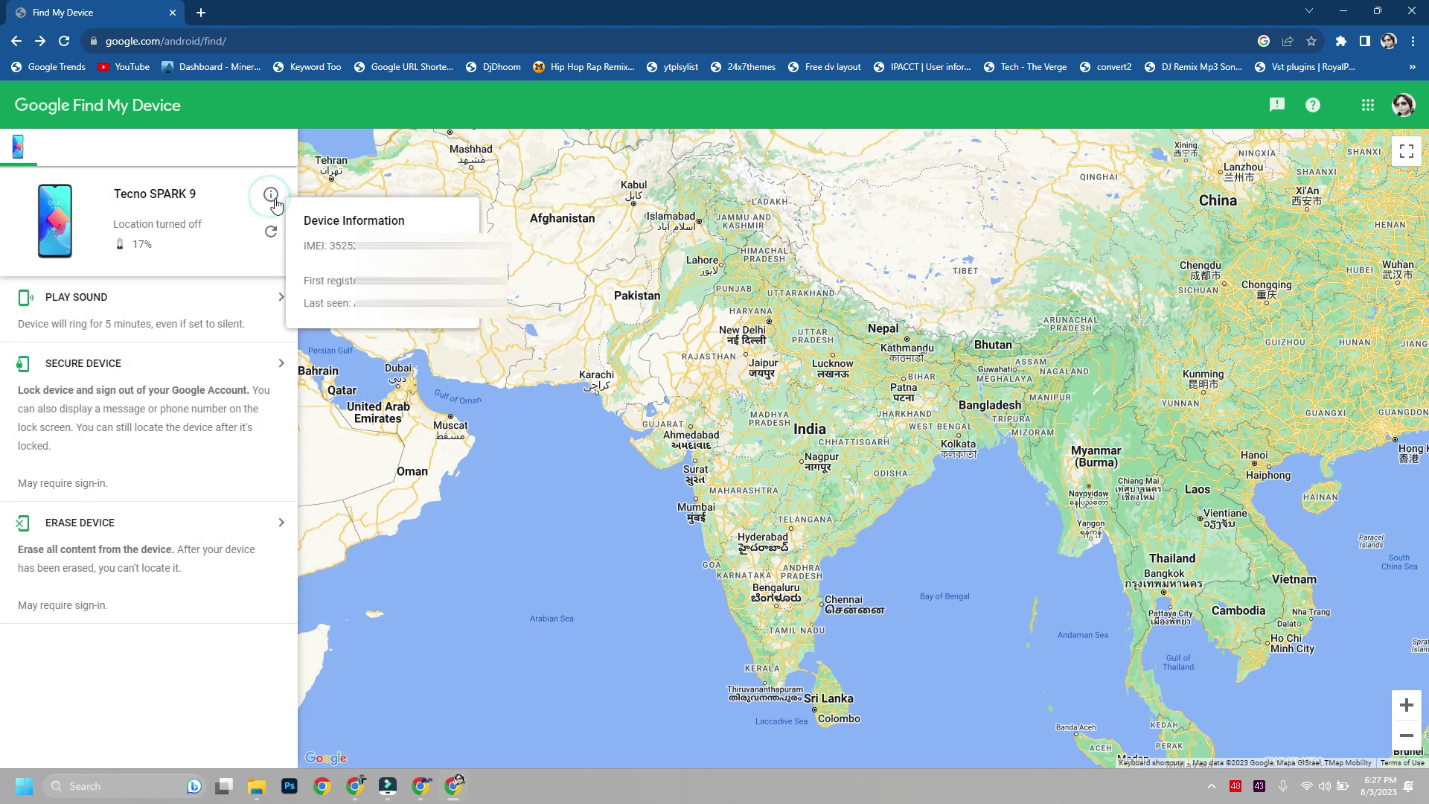